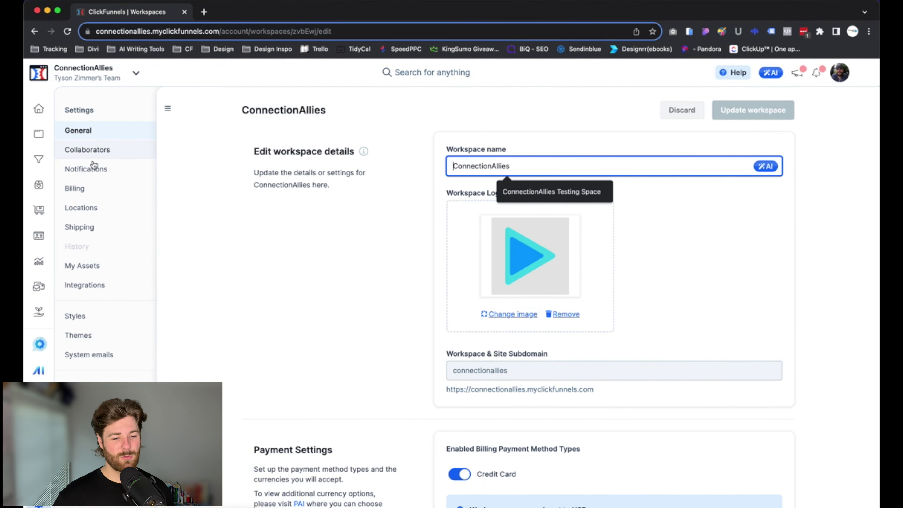
- Start a new HubSpot connection from the workspace Integrations settings
click(88, 288)
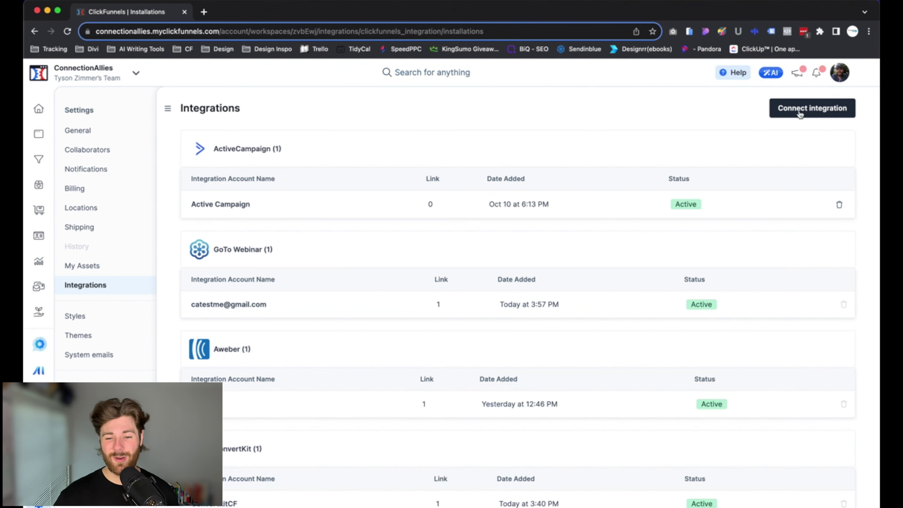
click(819, 115)
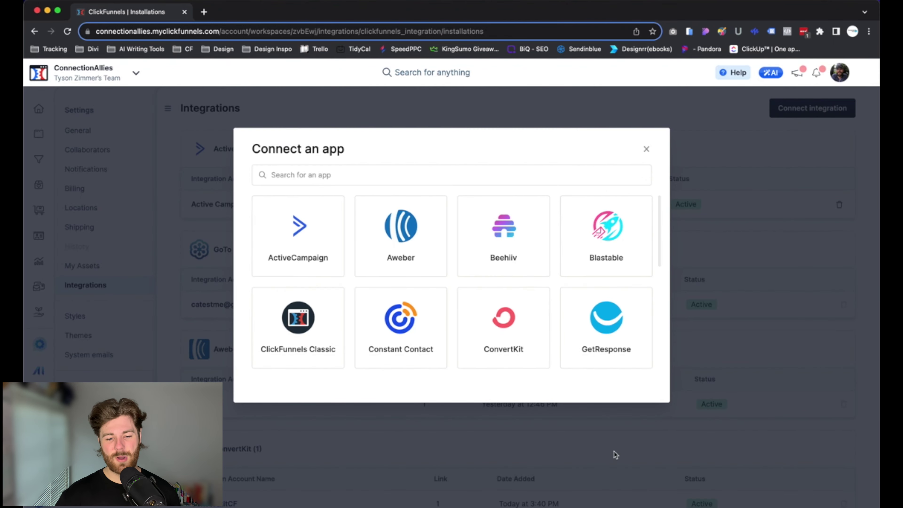
scroll(448, 287, down, 5)
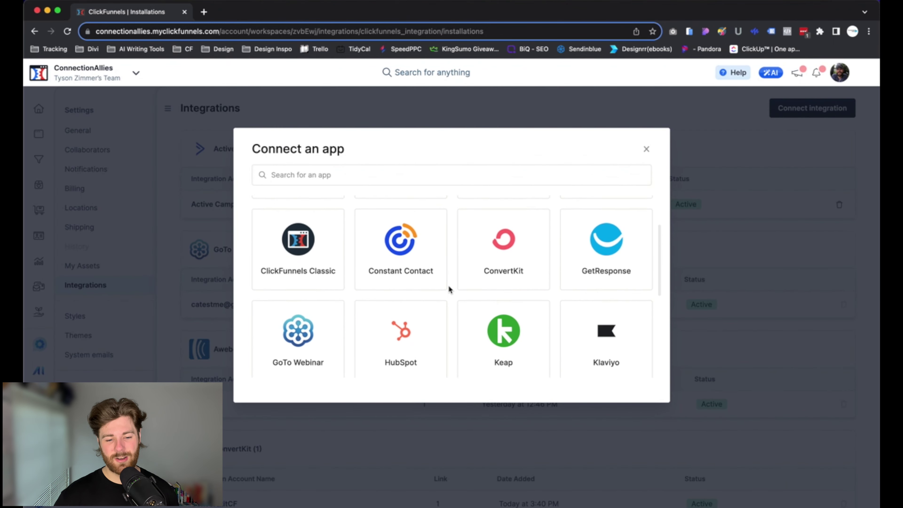
scroll(444, 292, up, 7)
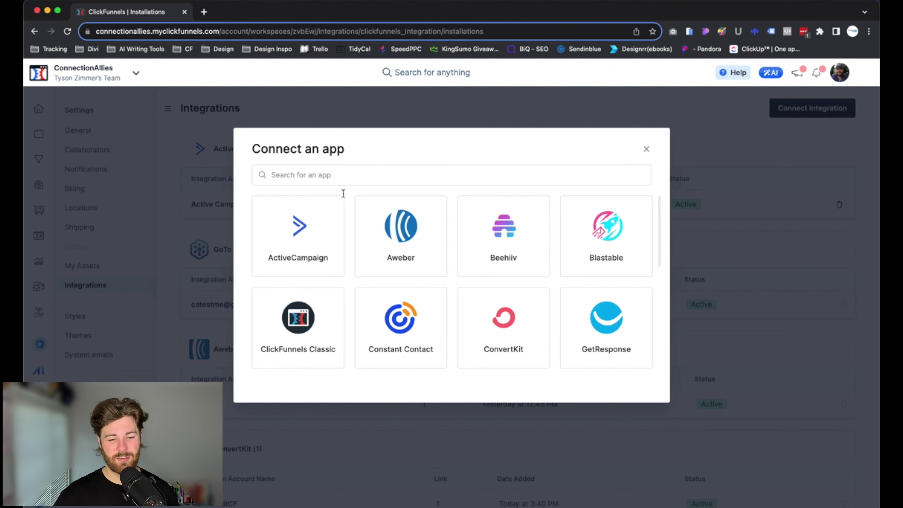
scroll(423, 314, down, 5)
scroll(423, 313, down, 2)
click(411, 327)
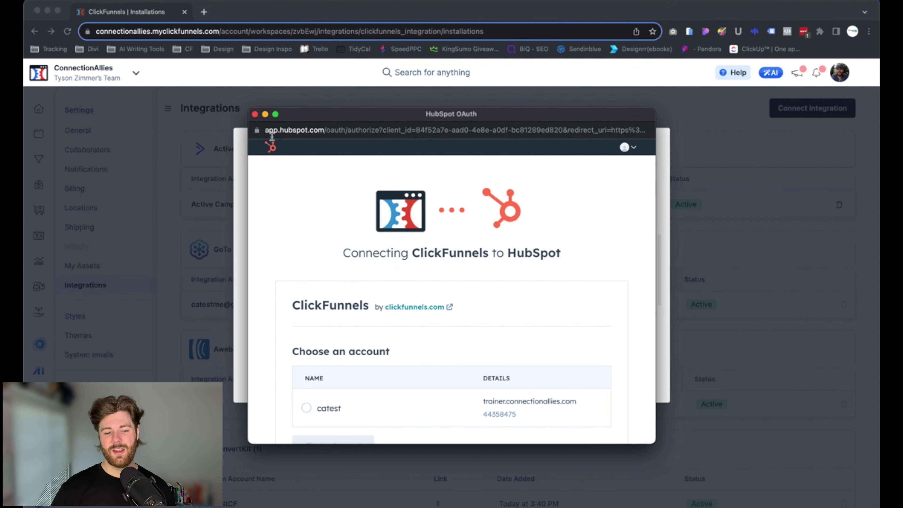
- Choose the catest HubSpot account and approve ClickFunnels' access to it
scroll(378, 277, down, 2)
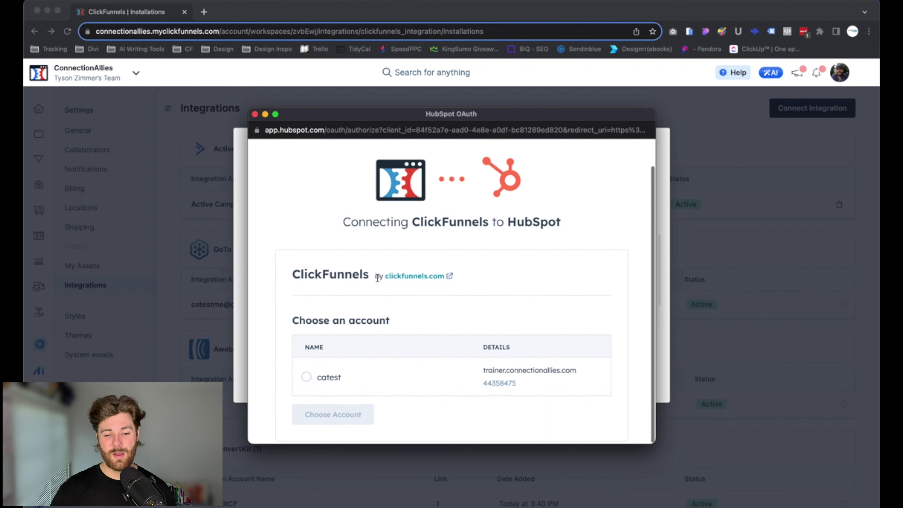
click(307, 380)
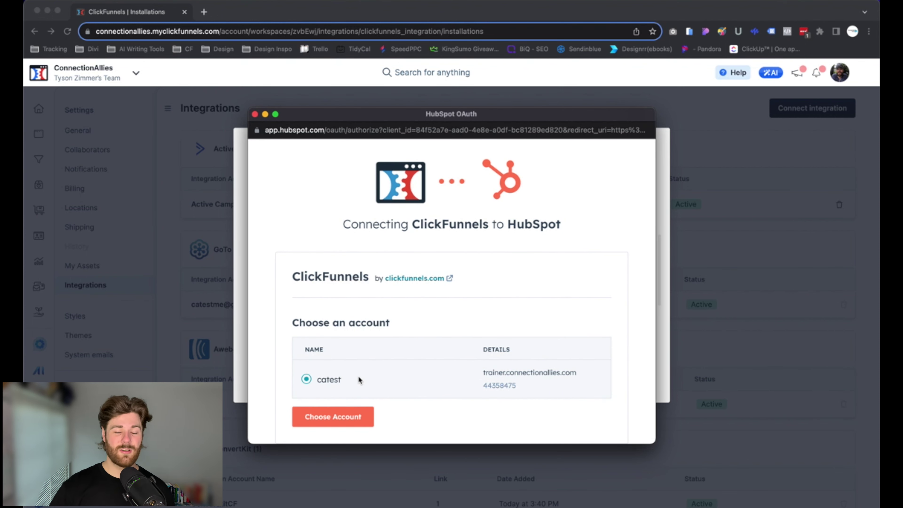
click(316, 422)
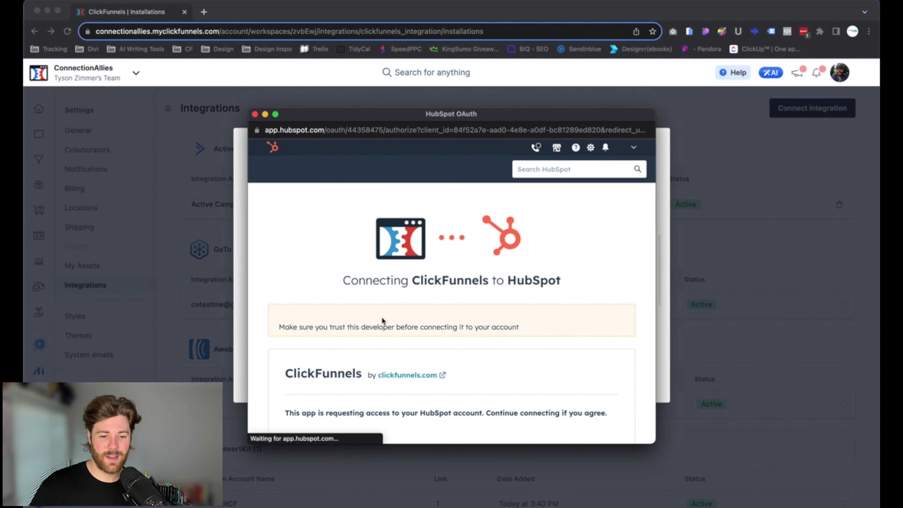
scroll(383, 317, down, 3)
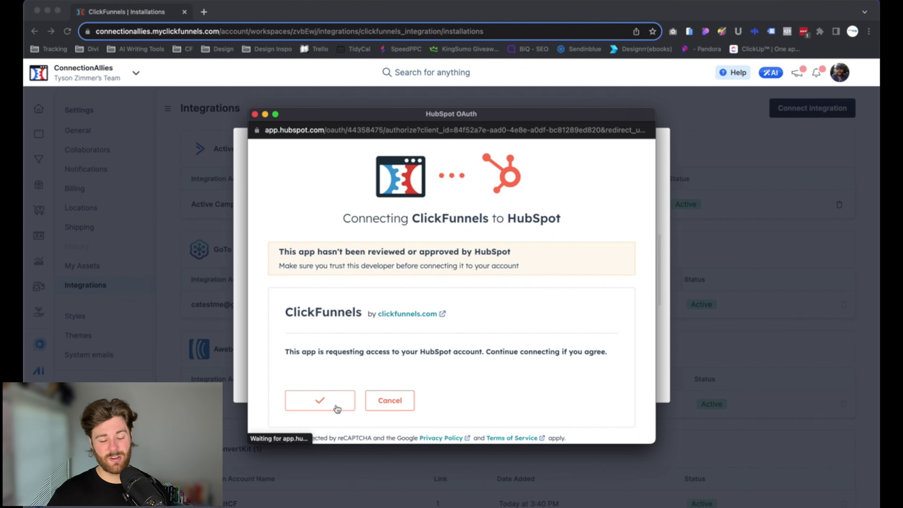
click(324, 404)
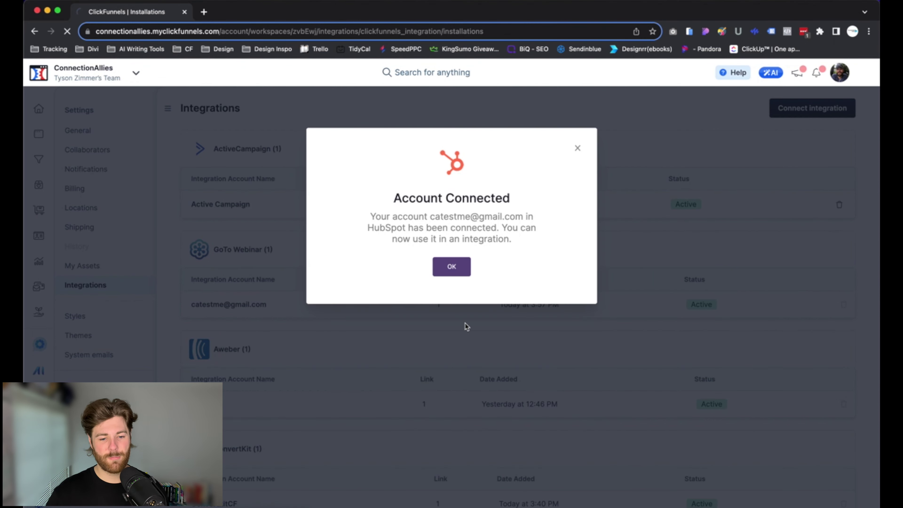
- Dismiss the Account Connected confirmation and go to the Marketing Workflows list
click(462, 272)
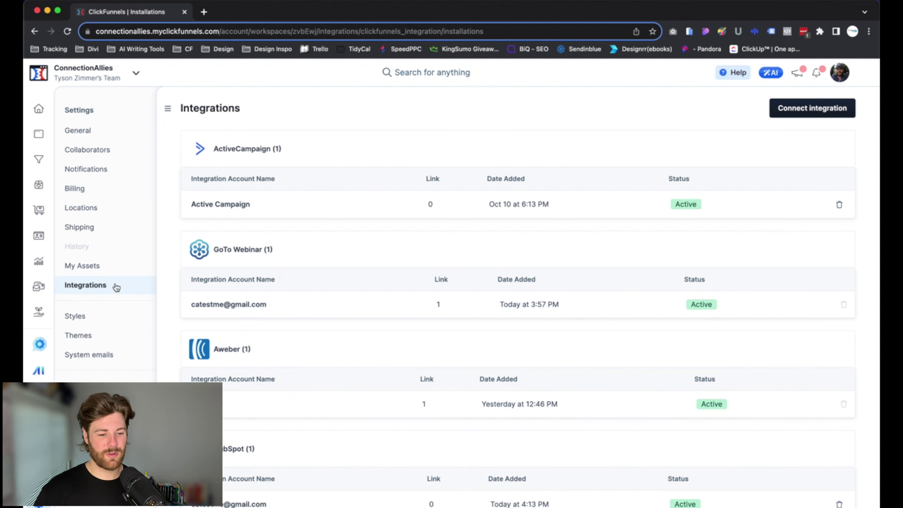
click(36, 288)
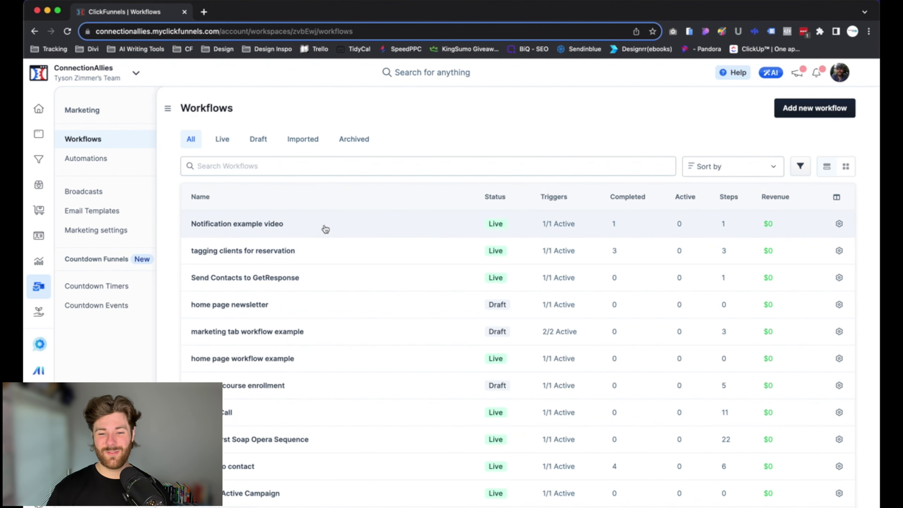
- Open the Notification example video workflow and add a step below its Notify step
click(264, 229)
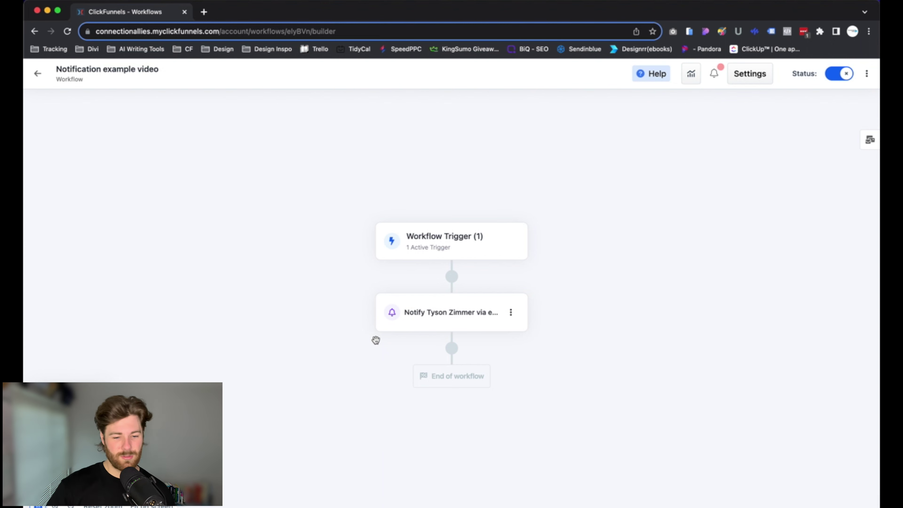
click(451, 347)
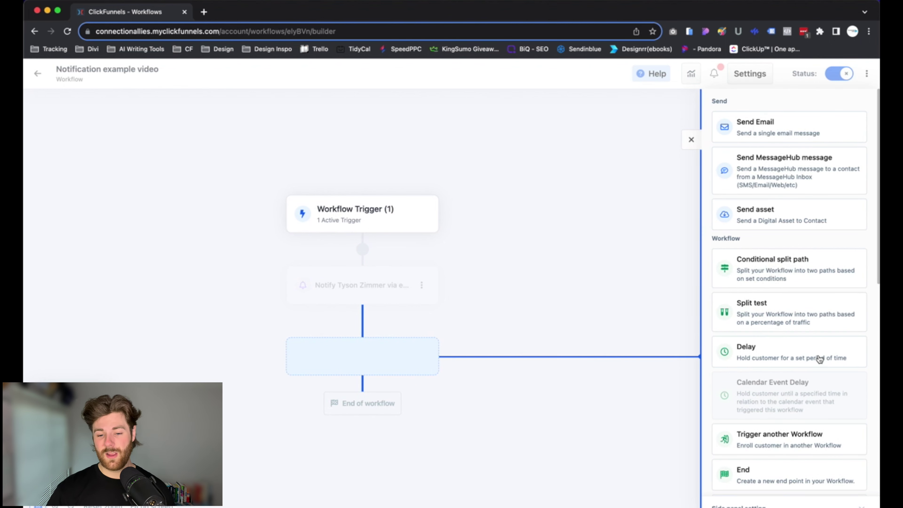
scroll(818, 358, down, 4)
scroll(820, 359, down, 10)
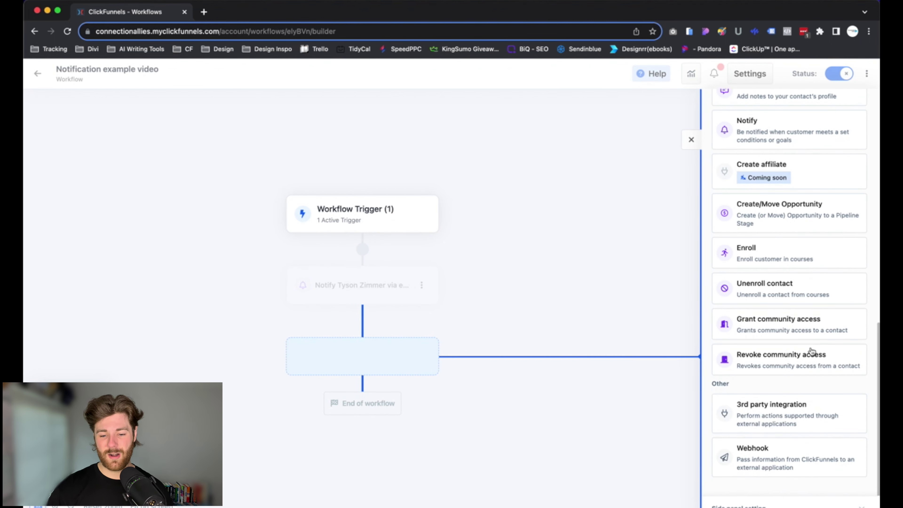
- Make the new step a 3rd party Send Contacts to HubSpot integration using the connected account
click(794, 418)
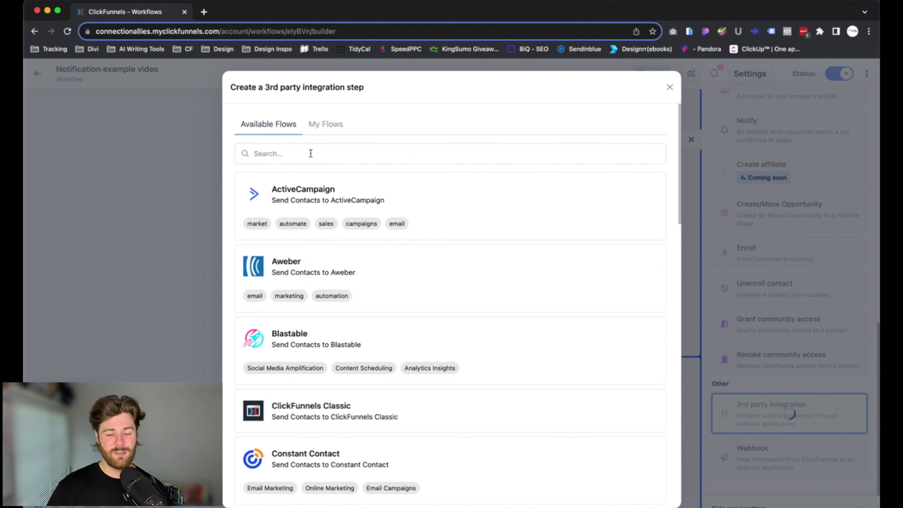
scroll(378, 284, down, 12)
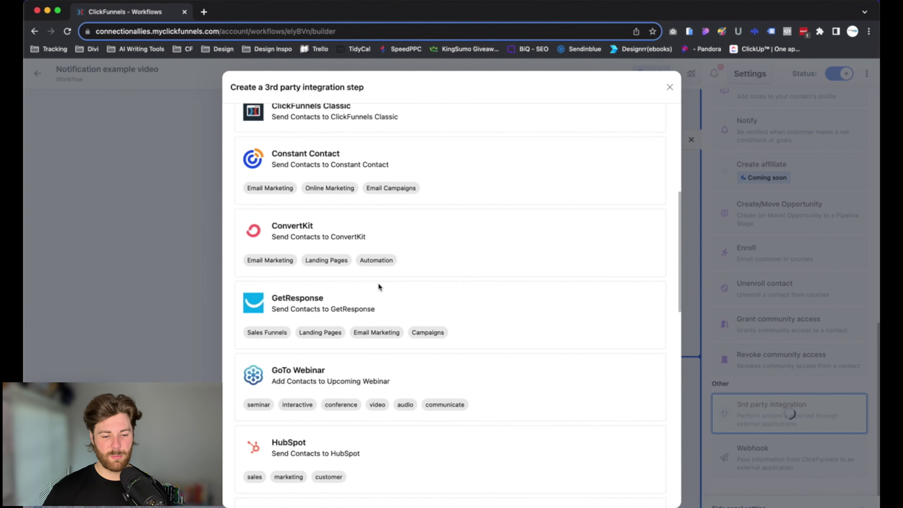
scroll(379, 288, down, 2)
click(394, 277)
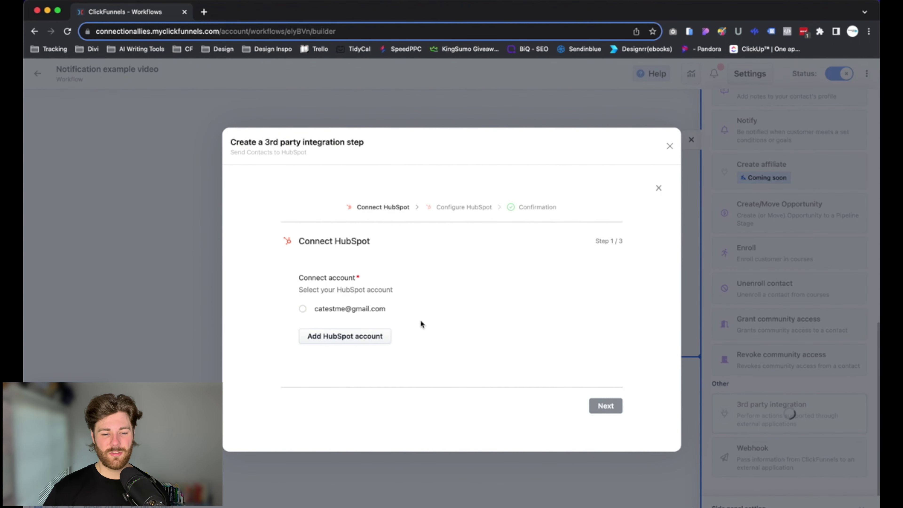
click(323, 311)
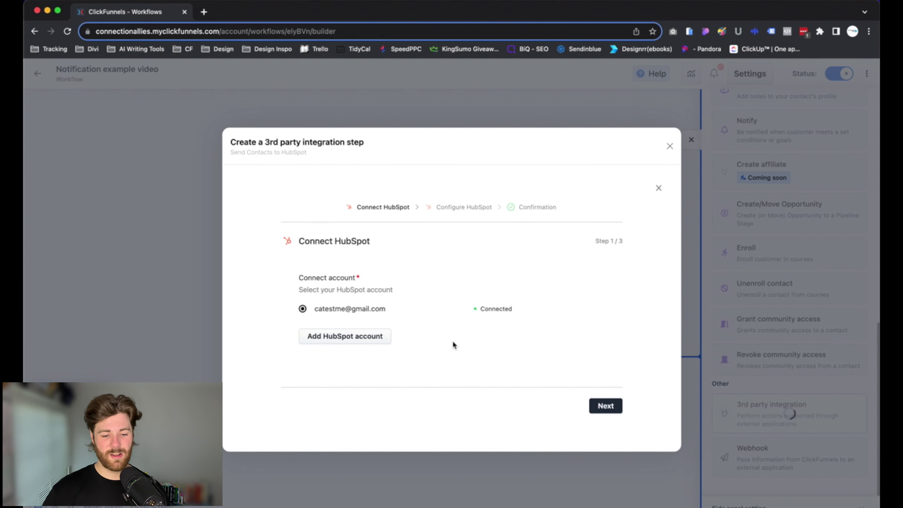
- Configure the HubSpot step to Add Contact to List with the 'test leads' list
click(607, 410)
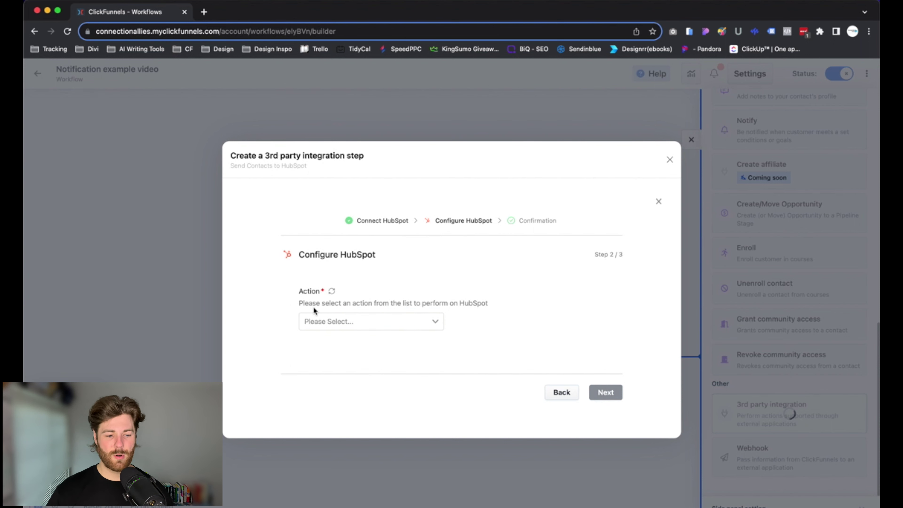
click(439, 325)
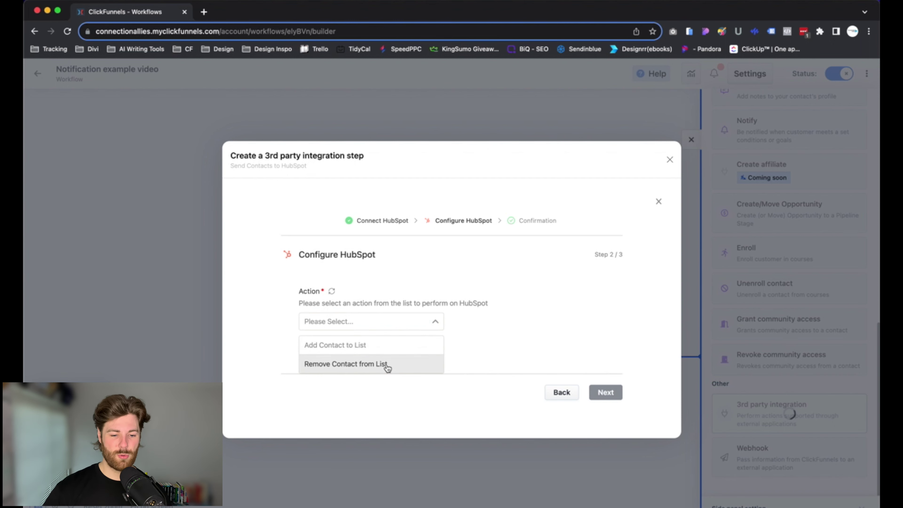
click(341, 350)
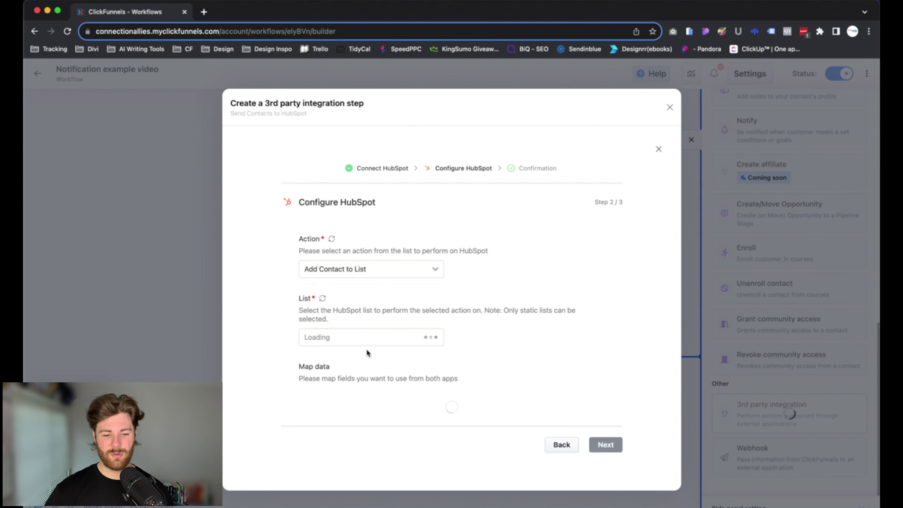
click(324, 320)
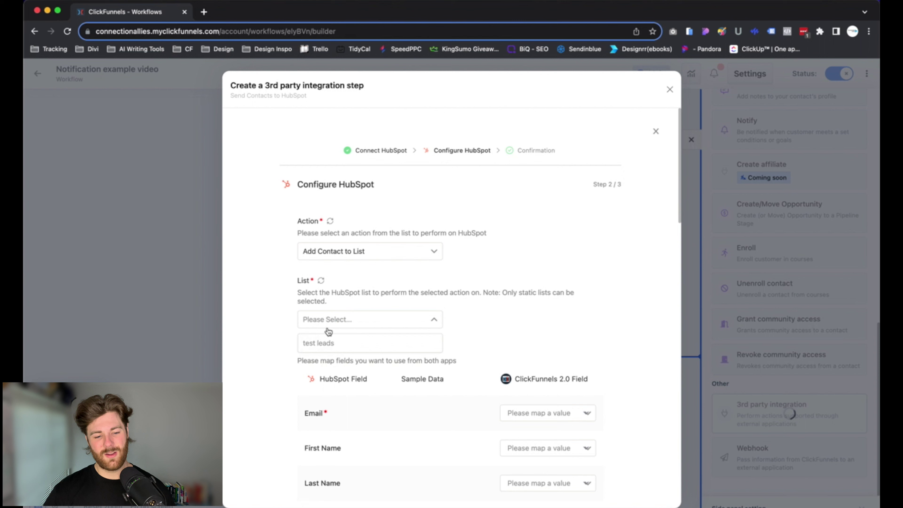
click(318, 343)
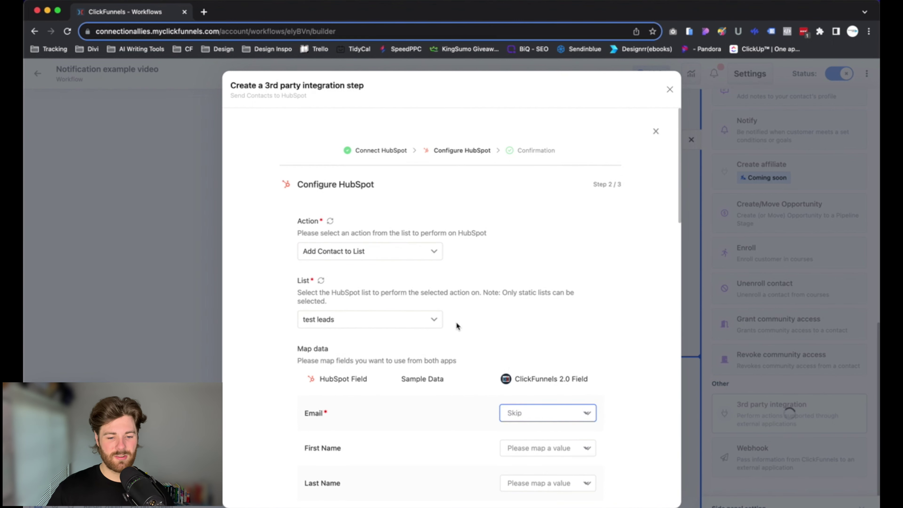
scroll(496, 337, down, 5)
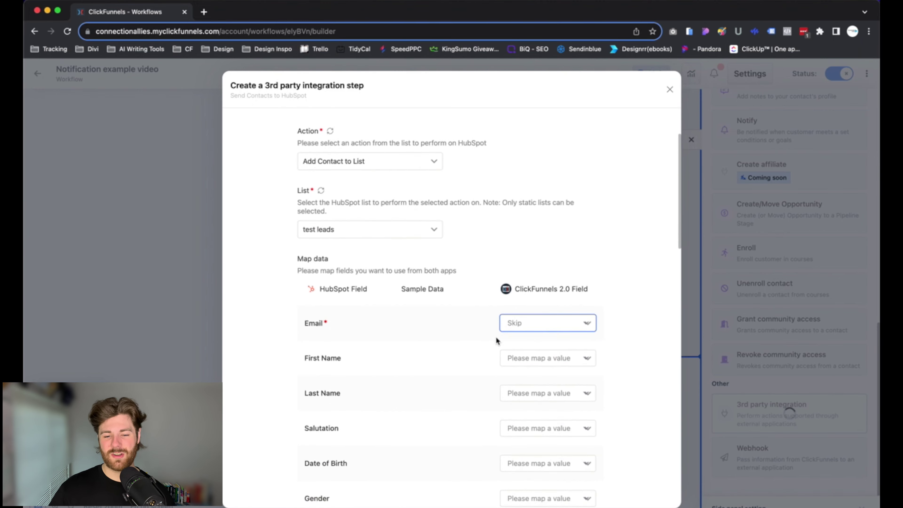
scroll(491, 335, down, 3)
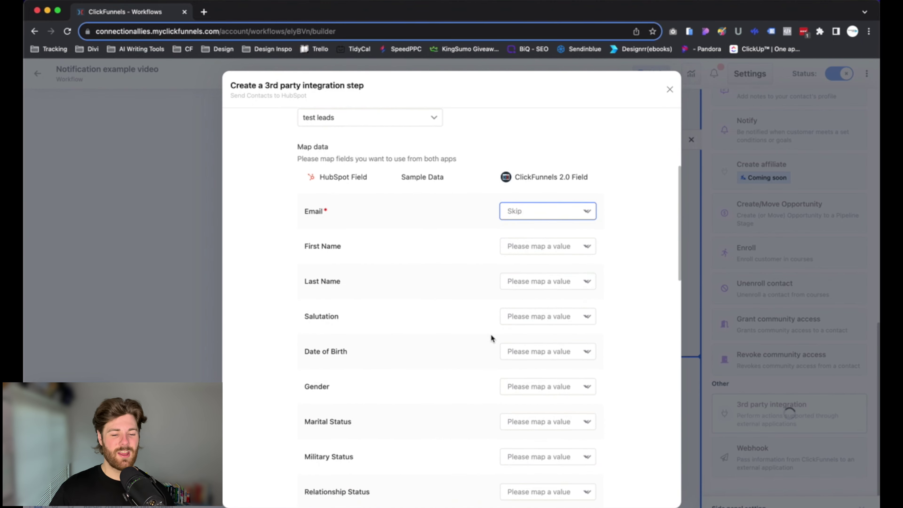
scroll(491, 337, up, 1)
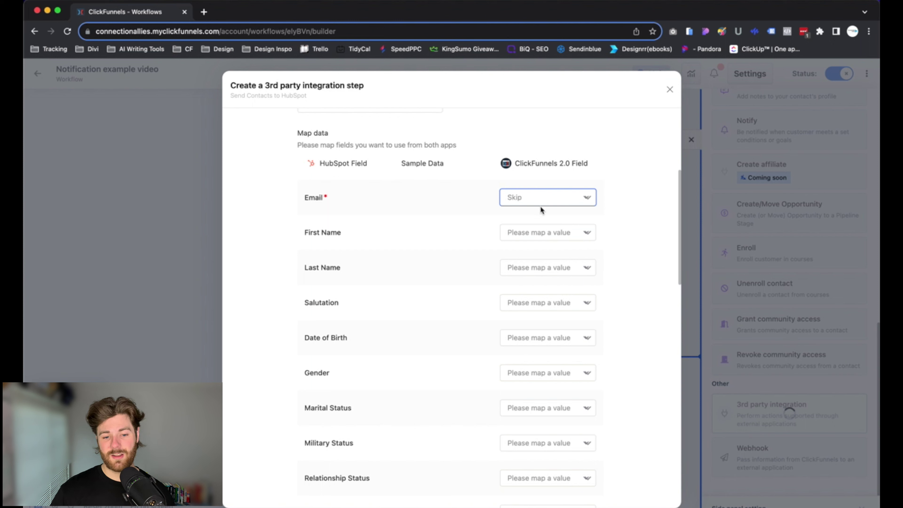
- Map HubSpot Email to the Email field and skip Marital Status
click(551, 200)
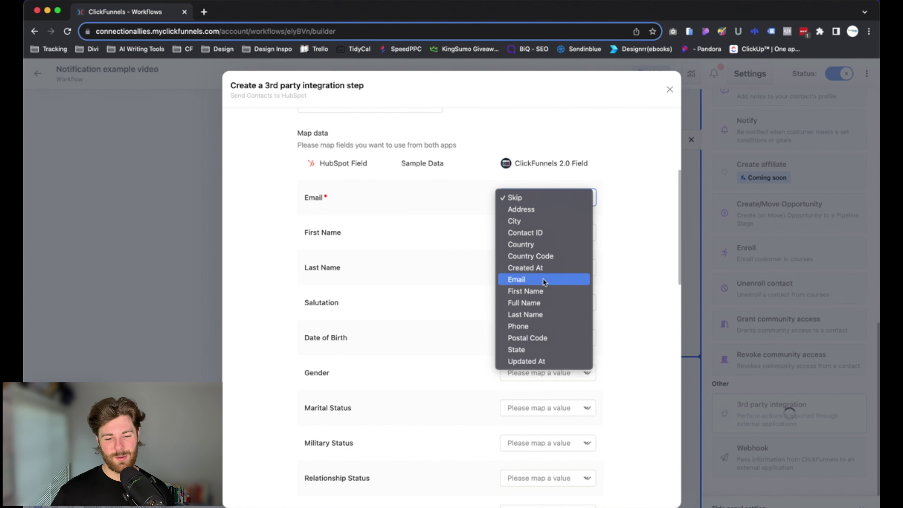
click(537, 278)
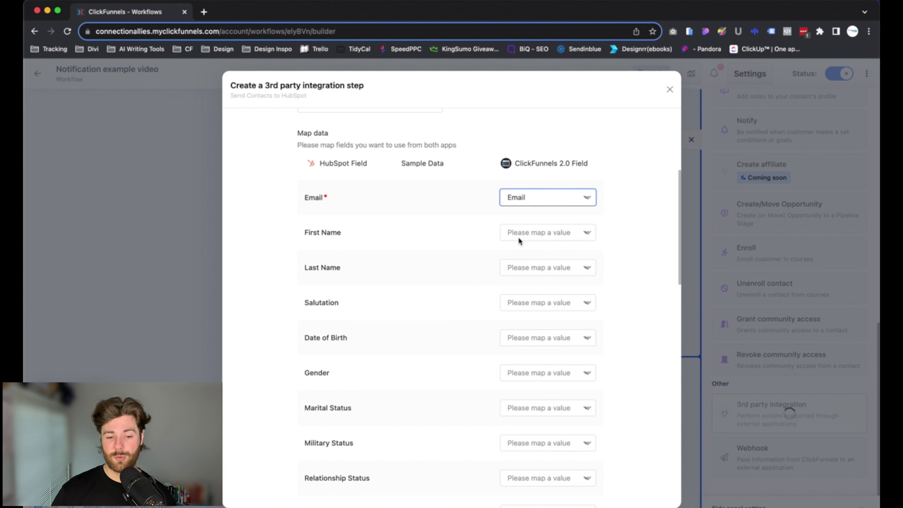
scroll(380, 358, down, 3)
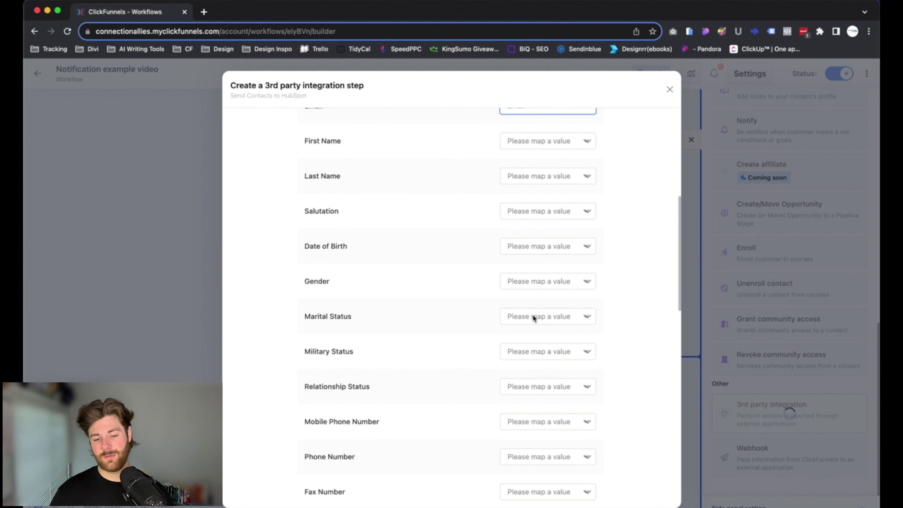
click(533, 315)
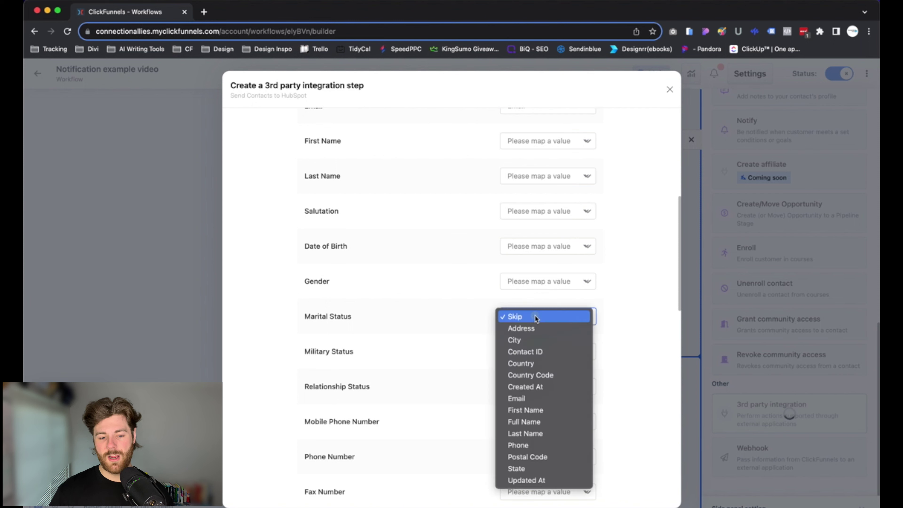
click(604, 353)
scroll(598, 338, down, 1)
scroll(593, 274, up, 9)
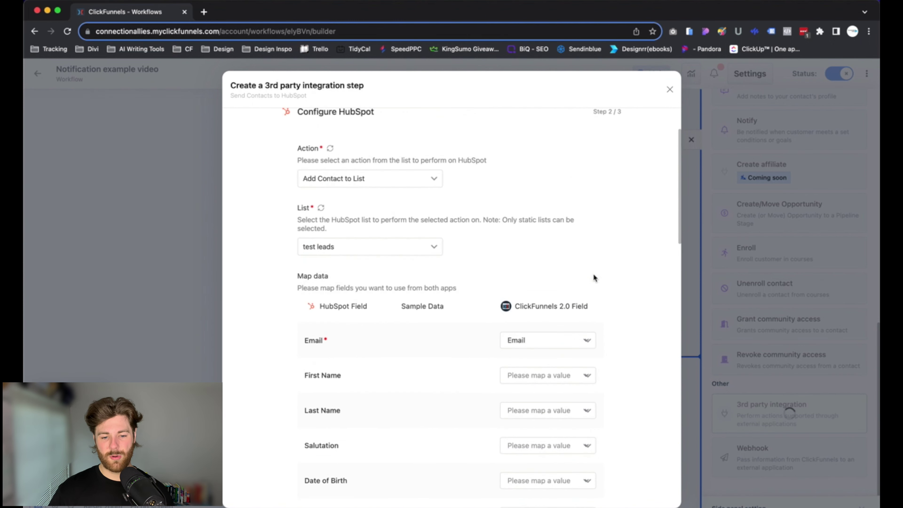
- Map First Name and Last Name, and skip Date of Birth and other personal details
click(586, 376)
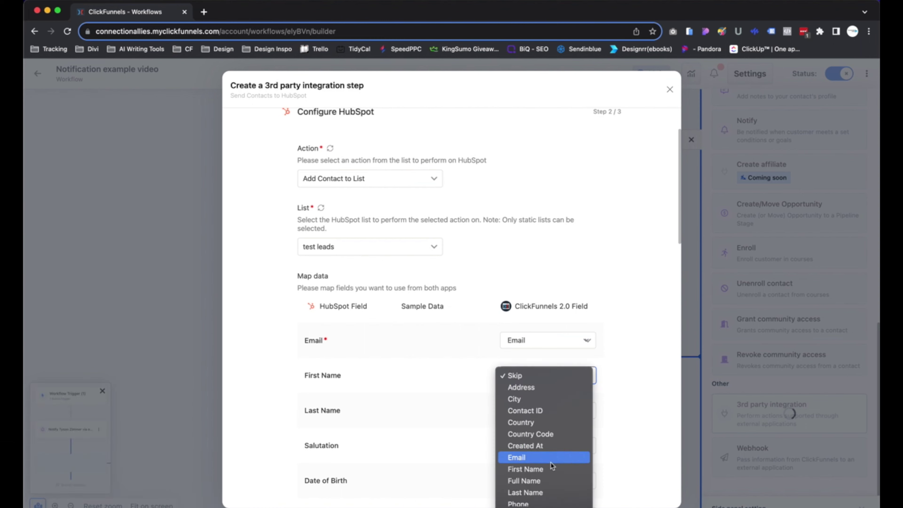
click(526, 438)
scroll(531, 442, down, 4)
click(530, 346)
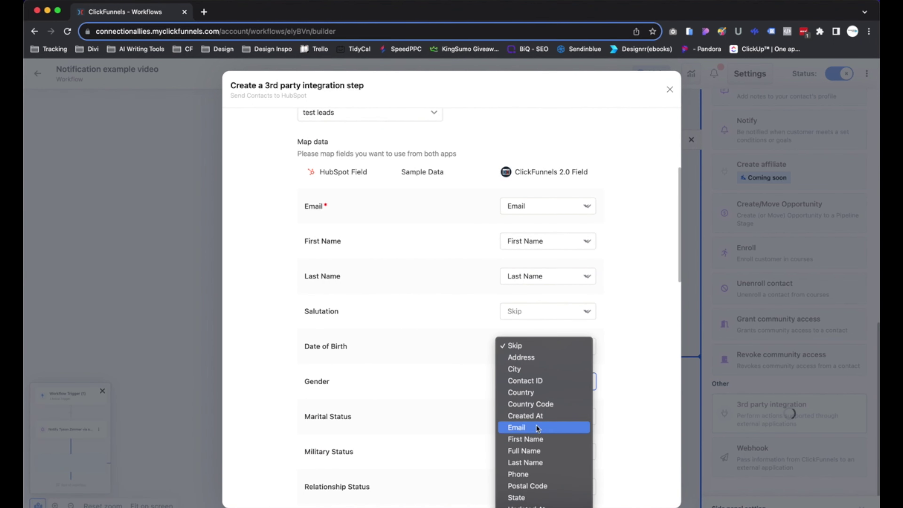
scroll(598, 342, down, 2)
click(588, 353)
scroll(588, 352, down, 3)
click(586, 318)
- Map both Mobile Phone Number and Phone Number to Phone
click(586, 297)
click(519, 426)
scroll(604, 367, down, 1)
click(586, 296)
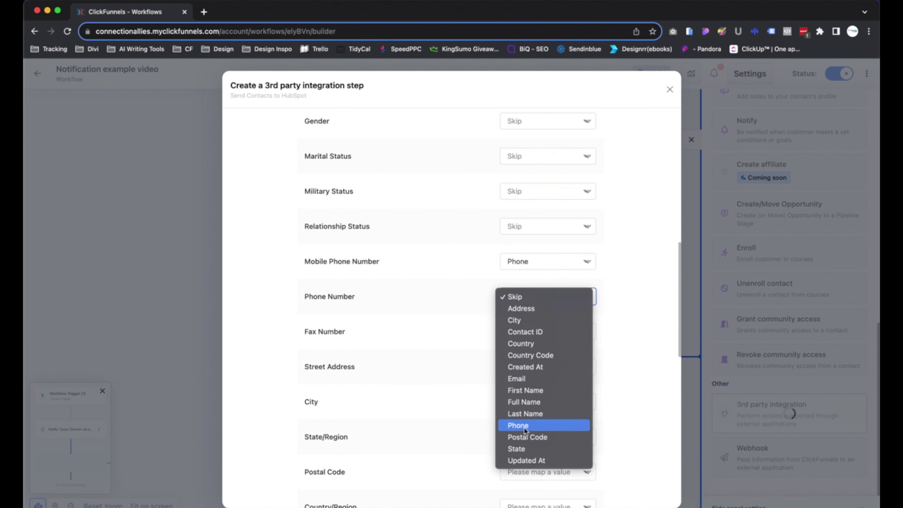
click(524, 427)
scroll(566, 355, down, 2)
scroll(566, 320, down, 2)
- Map Street Address, City, State/Region, Postal Code and Country/Region to their address fields
click(586, 268)
click(546, 294)
click(561, 276)
click(526, 420)
click(587, 313)
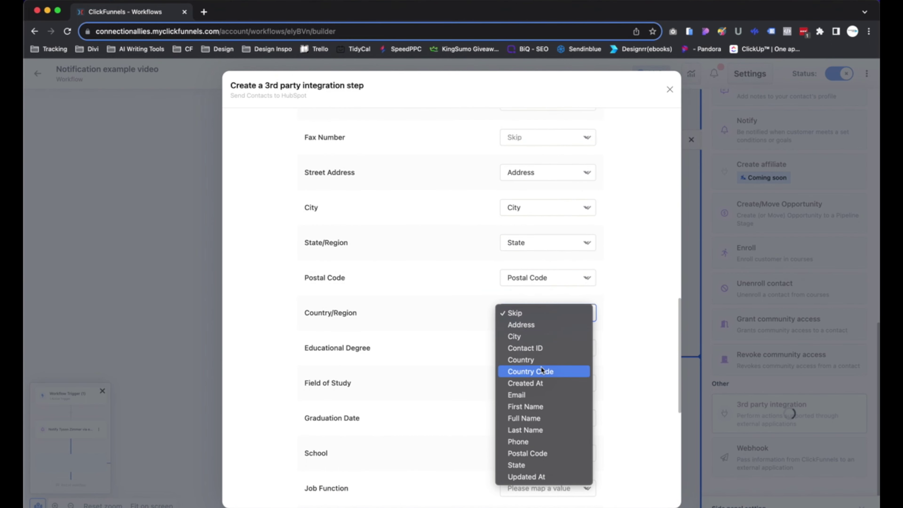
click(520, 359)
- Set the education, job and all remaining fields to Skip
click(540, 348)
click(515, 348)
scroll(529, 334, down, 2)
key(Tab)
key(s)
scroll(536, 352, down, 2)
key(Tab)
key(s)
key(Tab)
key(s)
key(Tab)
key(s)
key(Tab)
key(s)
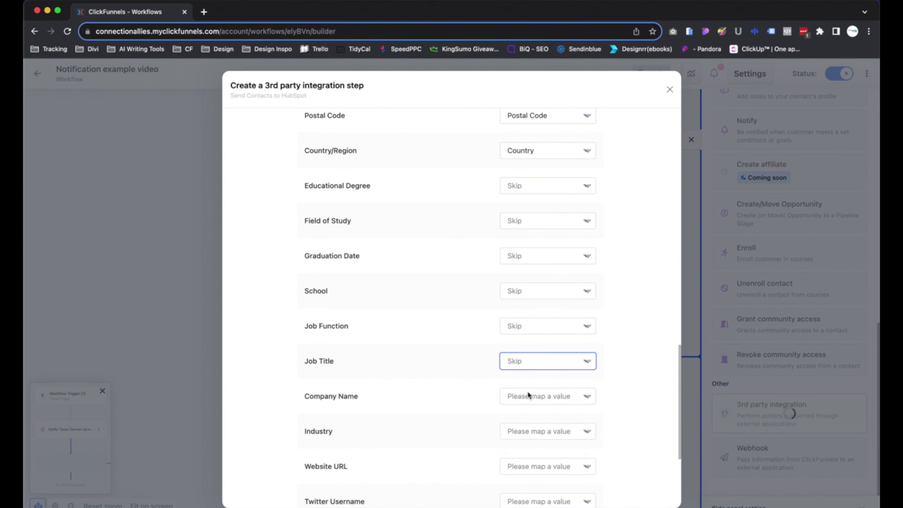
key(Tab)
key(s)
key(Tab)
key(s)
key(Tab)
key(s)
key(Tab)
key(s)
key(Tab)
key(s)
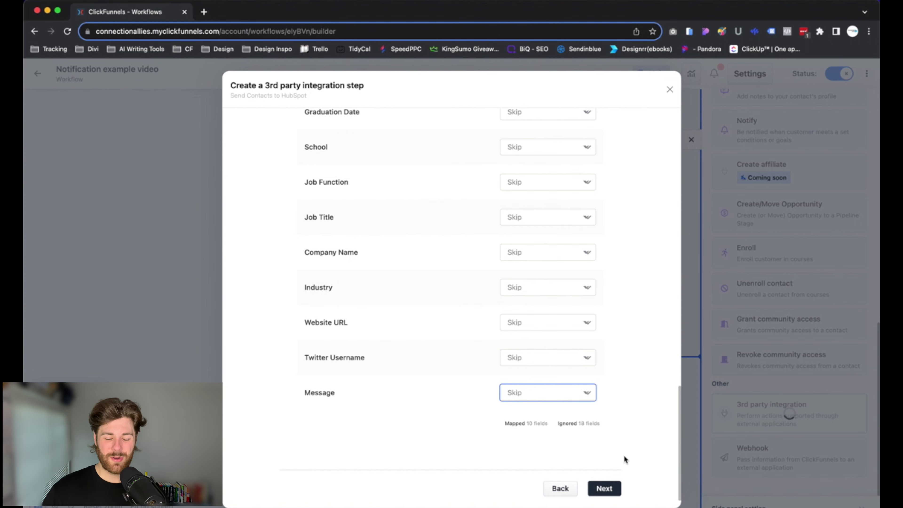
- Confirm and save the HubSpot step, then close the integration dialog
click(611, 486)
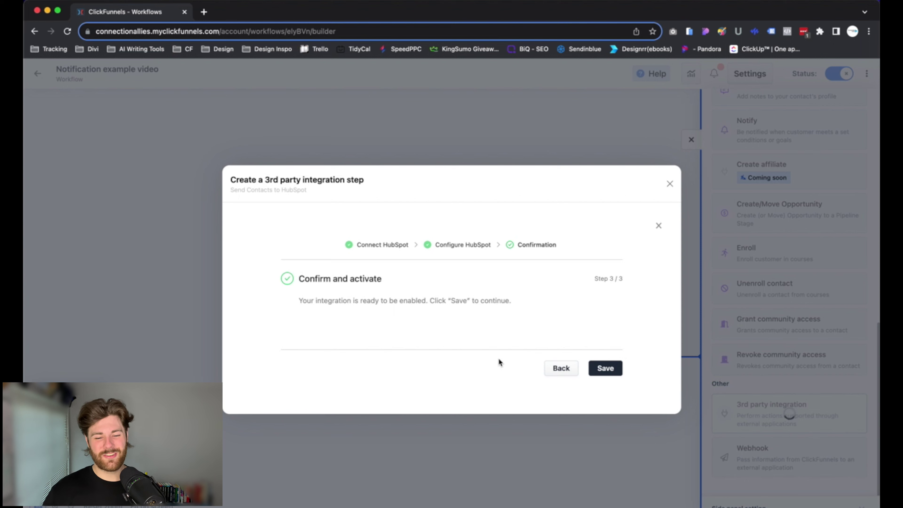
click(606, 370)
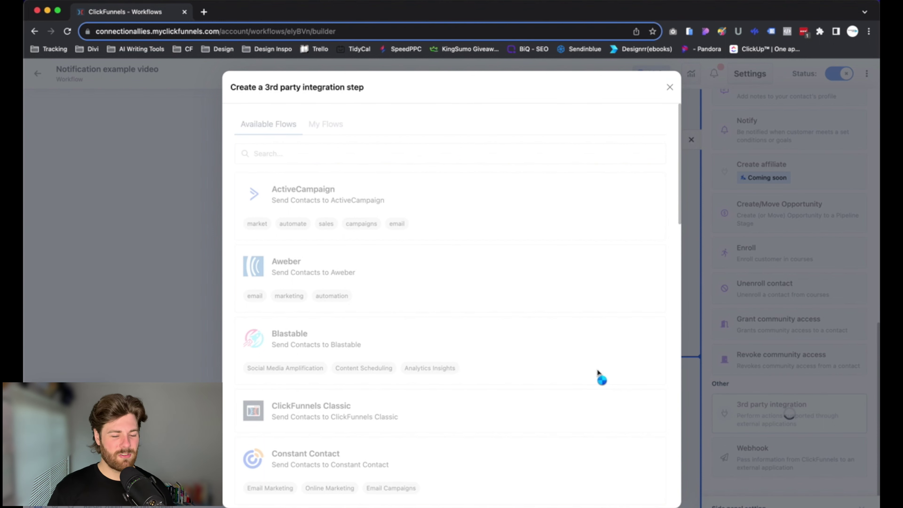
click(668, 88)
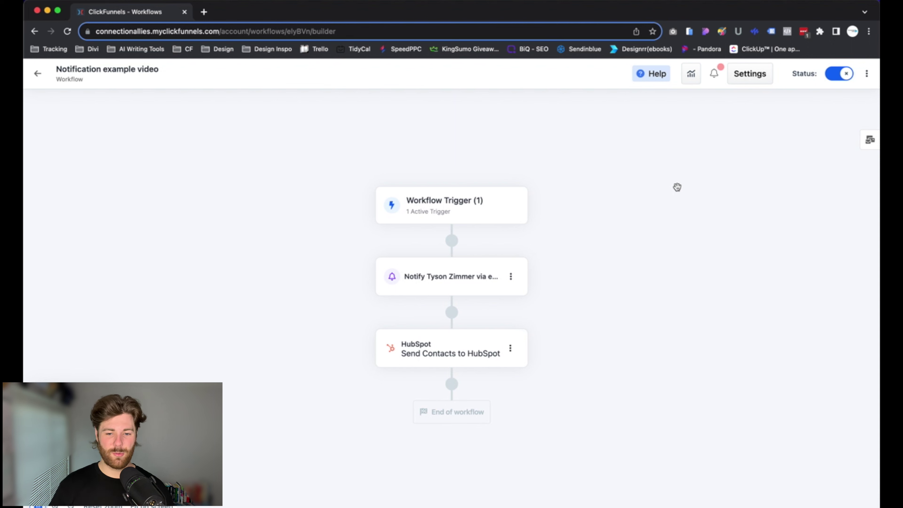